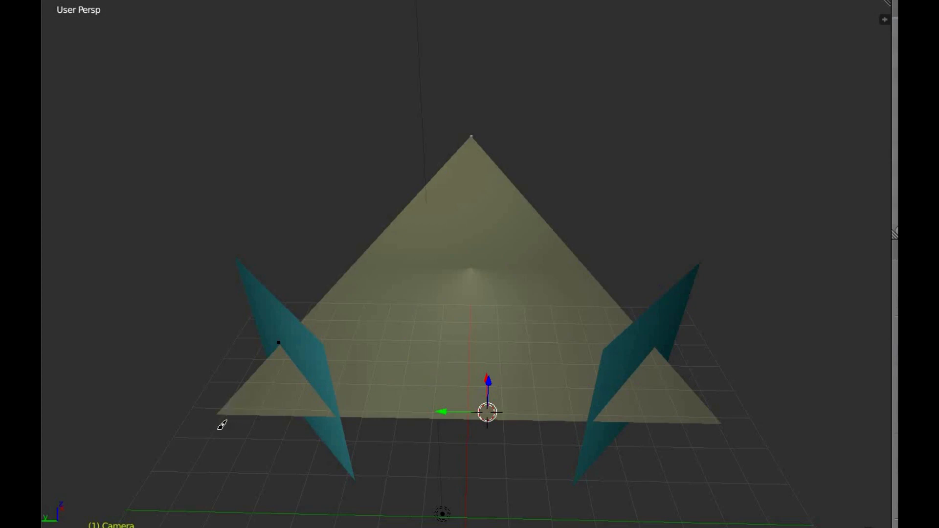
Step: Mark the areas beside the two base corners of the triangular plane with short grease pencil strokes
{"action": "left_click_drag", "start_coordinate": [218, 433], "coordinate": [218, 452]}
{"action": "left_click_drag", "start_coordinate": [735, 445], "coordinate": [734, 468]}
{"action": "left_click_drag", "start_coordinate": [740, 435], "coordinate": [738, 442]}
{"action": "middle_click_drag", "start_coordinate": [561, 201], "coordinate": [376, 88]}
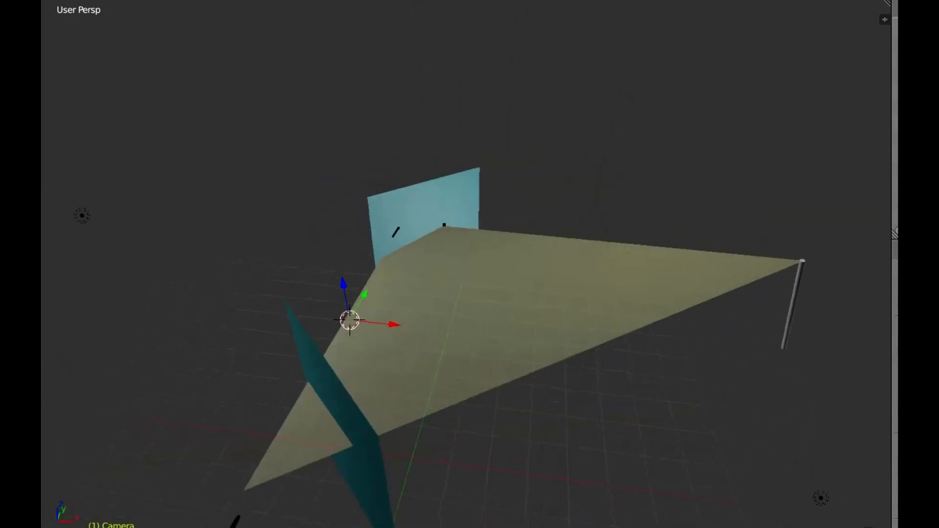
{"action": "middle_click_drag", "start_coordinate": [730, 373], "coordinate": [813, 267]}
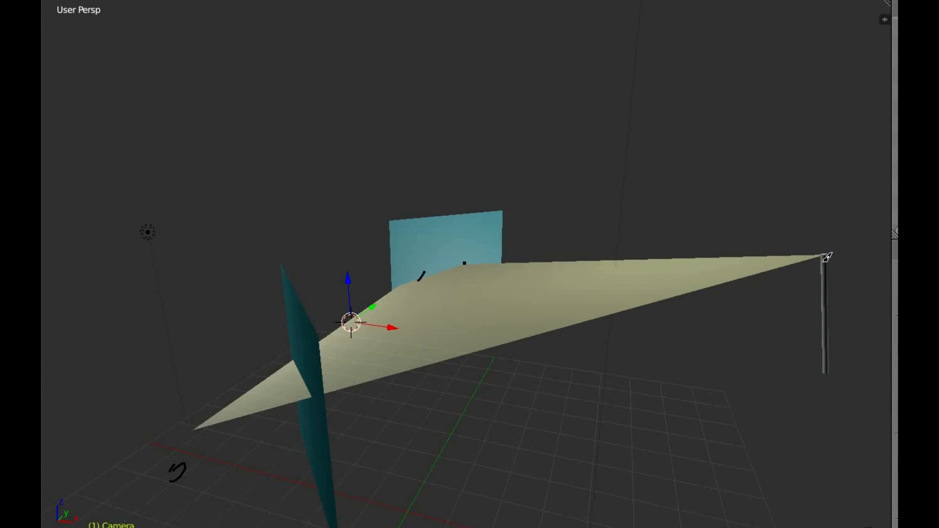
{"action": "middle_click_drag", "start_coordinate": [803, 400], "coordinate": [792, 348]}
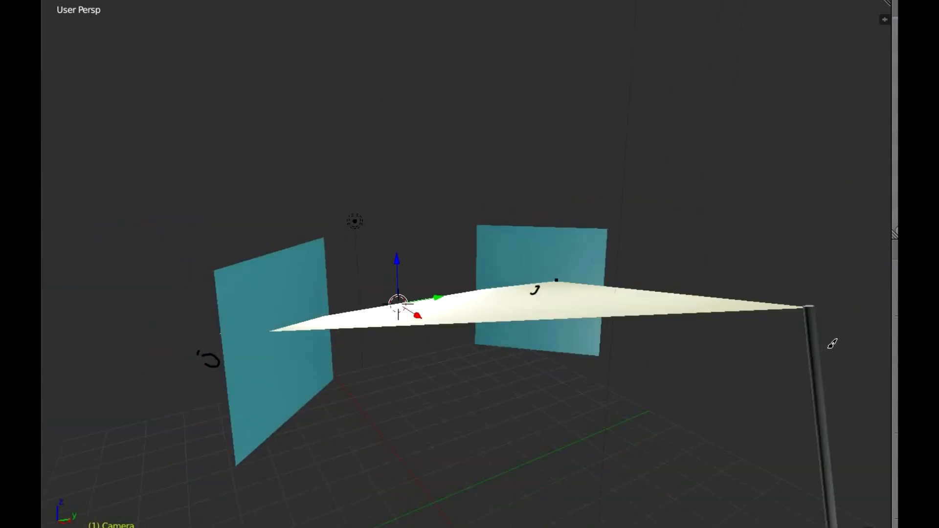
{"action": "middle_click_drag", "start_coordinate": [803, 357], "coordinate": [791, 358]}
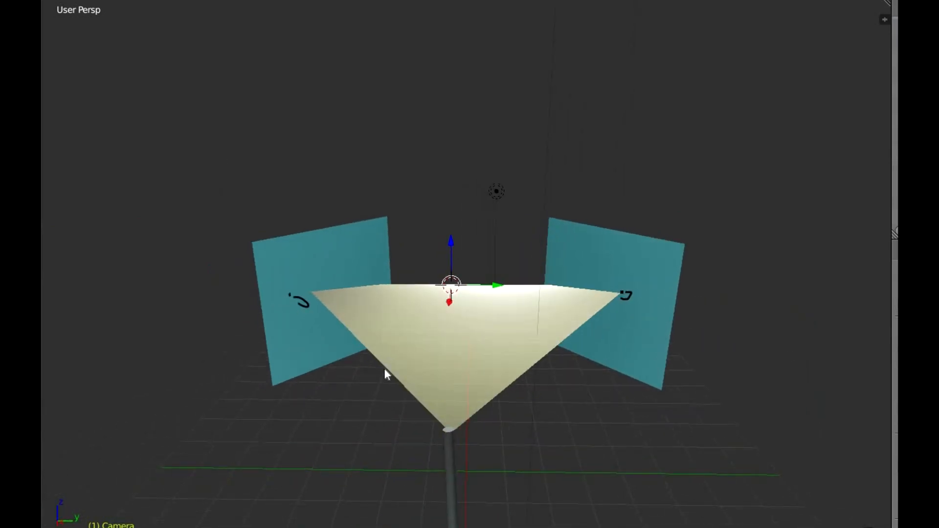
Step: Select the triangular plane and examine from all sides how it meets the post and cuts through the two teal panels
{"action": "right_click", "coordinate": [471, 368]}
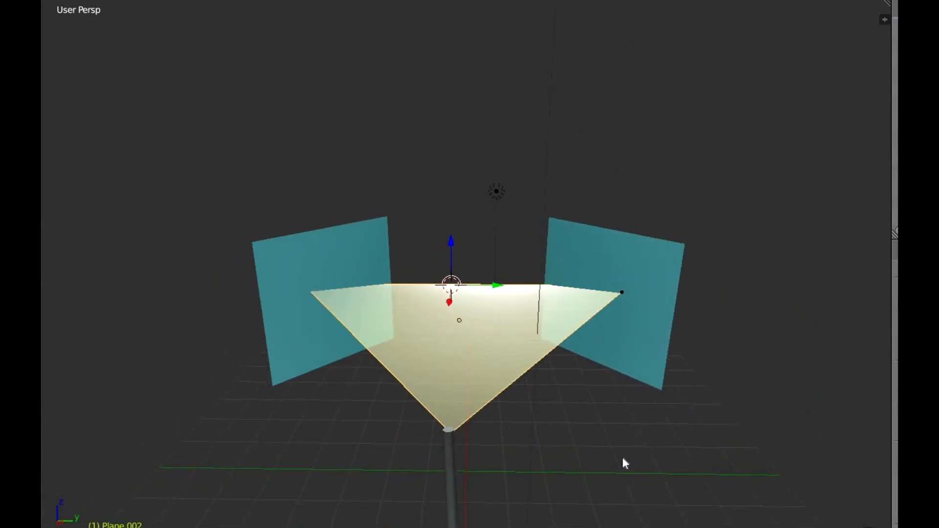
{"action": "middle_click_drag", "start_coordinate": [622, 456], "coordinate": [527, 393]}
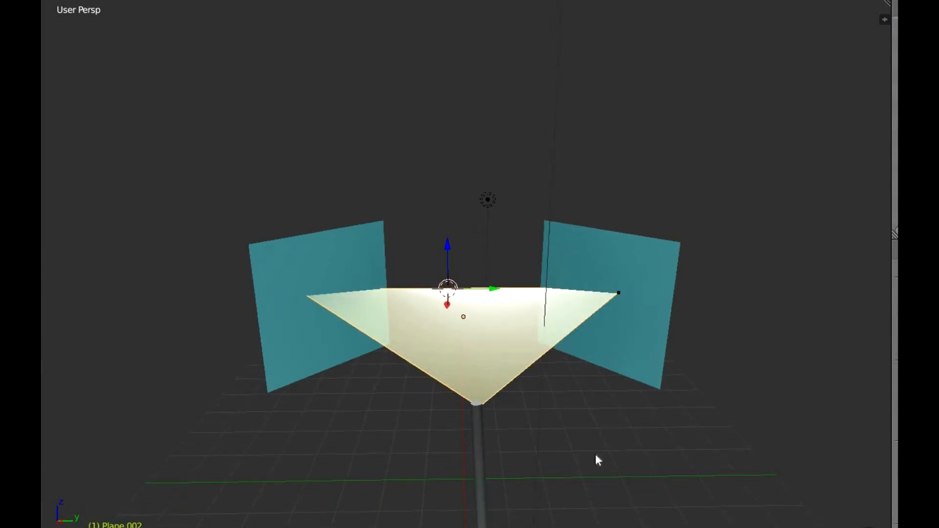
{"action": "middle_click_drag", "start_coordinate": [587, 453], "coordinate": [429, 422]}
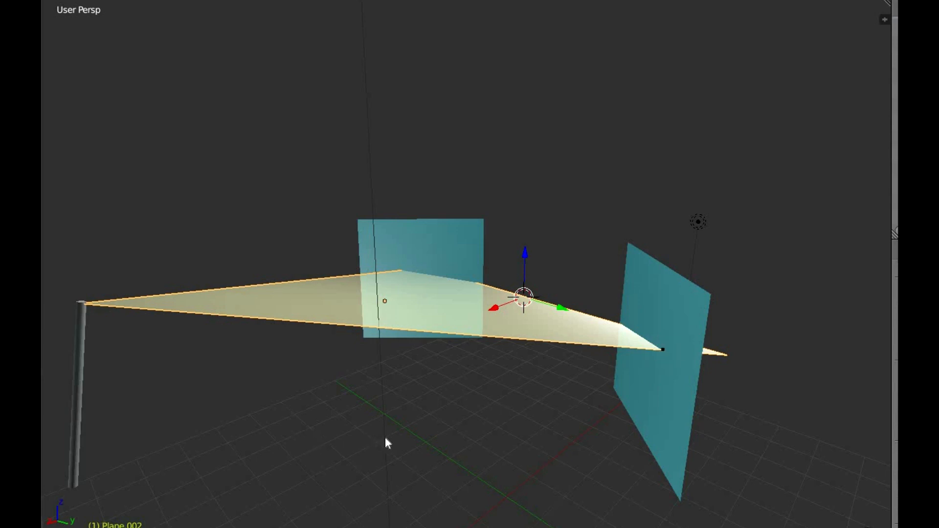
{"action": "middle_click_drag", "start_coordinate": [387, 442], "coordinate": [634, 405]}
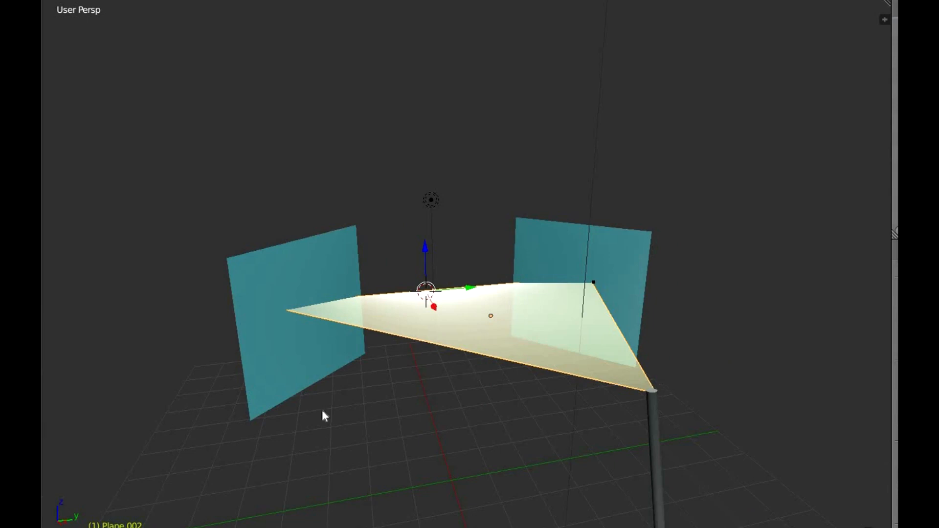
{"action": "middle_click_drag", "start_coordinate": [396, 486], "coordinate": [810, 319]}
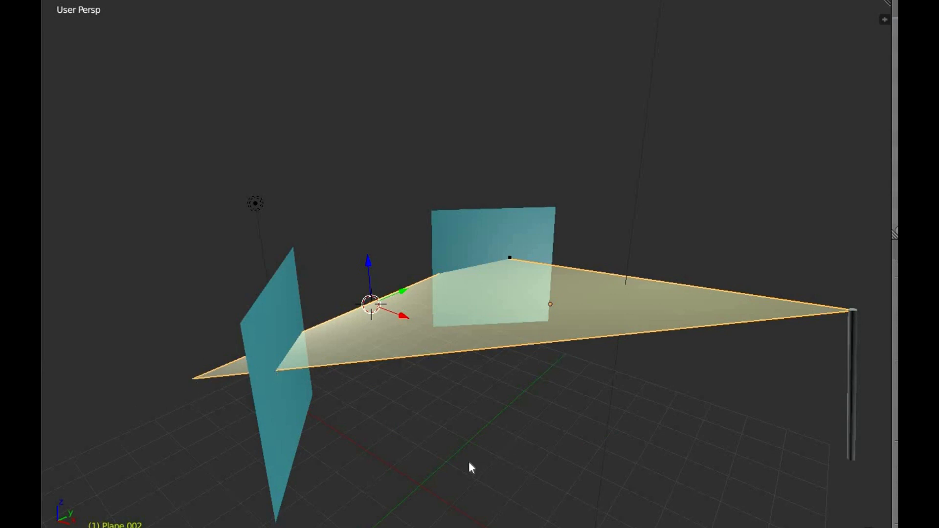
{"action": "middle_click_drag", "start_coordinate": [493, 479], "coordinate": [245, 426]}
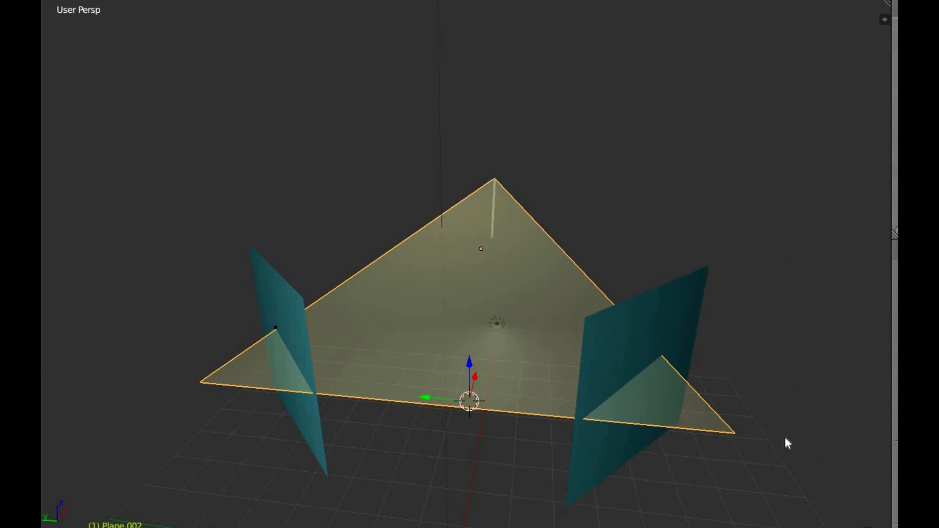
{"action": "middle_click_drag", "start_coordinate": [774, 467], "coordinate": [493, 210]}
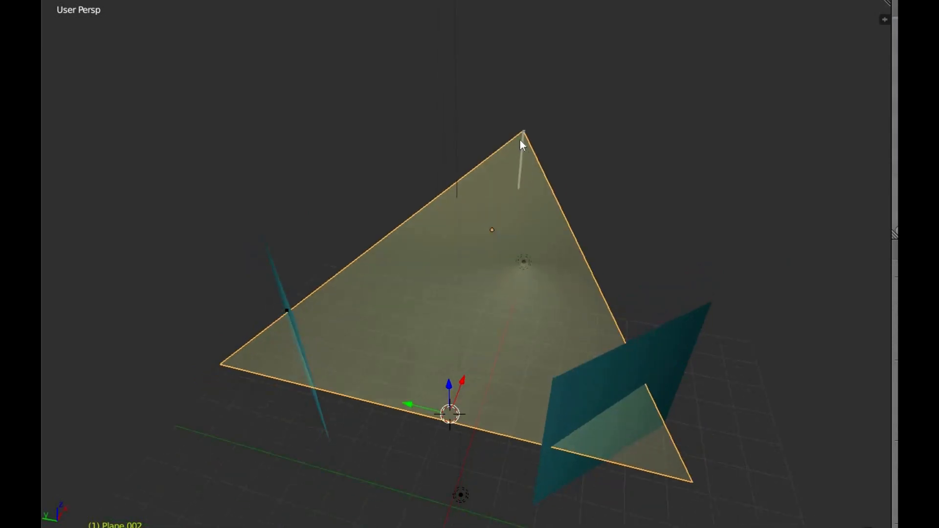
{"action": "scroll", "coordinate": [469, 481], "scroll_direction": "down", "scroll_amount": 1}
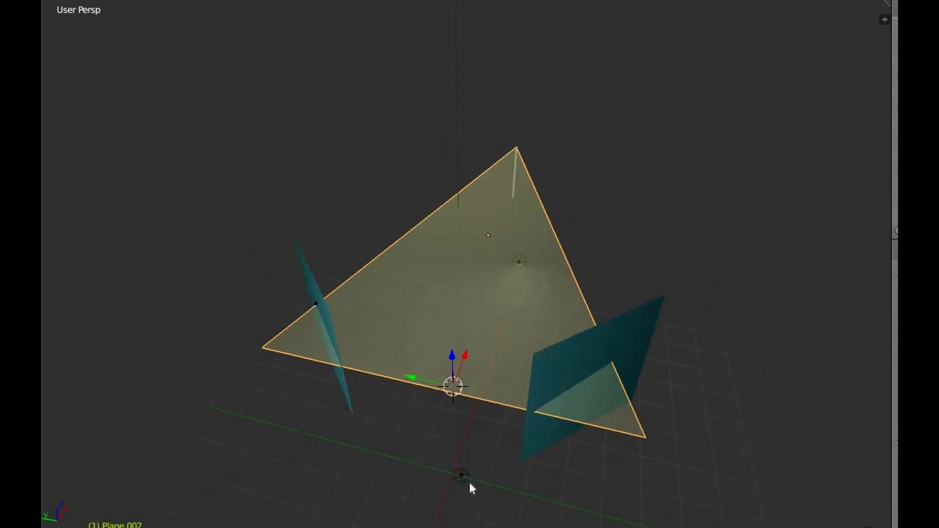
{"action": "middle_click_drag", "start_coordinate": [489, 488], "coordinate": [487, 192]}
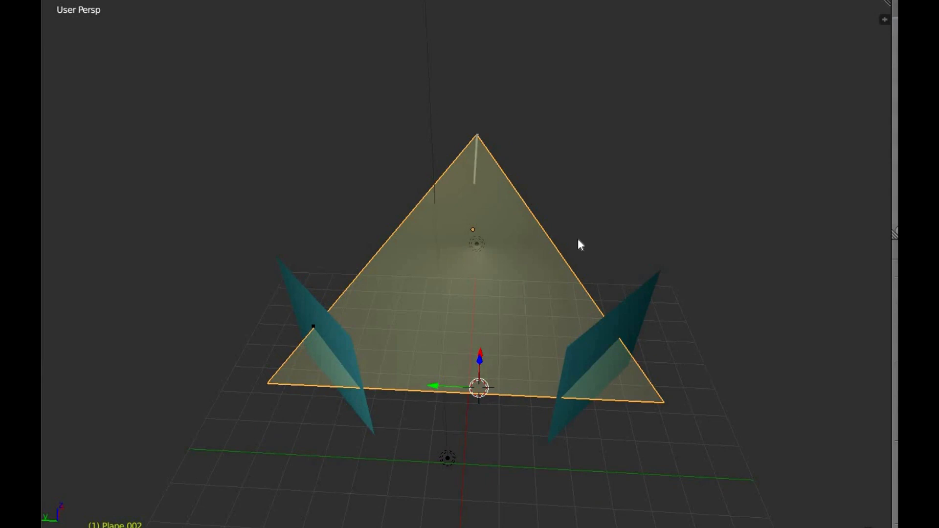
{"action": "middle_click_drag", "start_coordinate": [724, 363], "coordinate": [489, 335]}
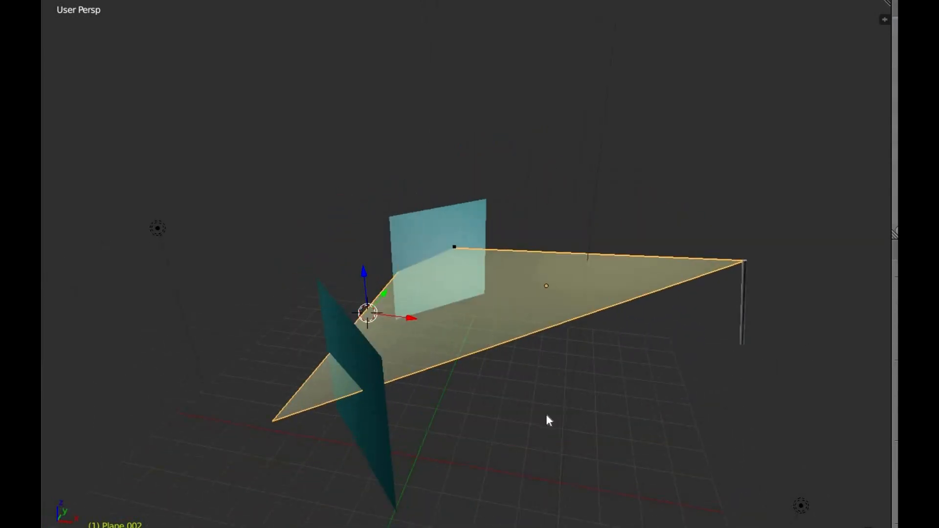
{"action": "middle_click_drag", "start_coordinate": [536, 445], "coordinate": [327, 401]}
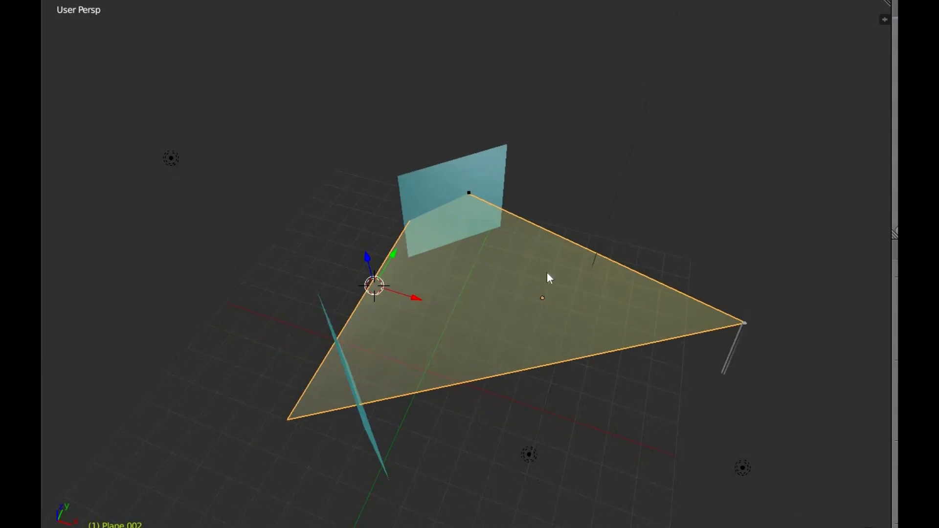
{"action": "middle_click_drag", "start_coordinate": [591, 440], "coordinate": [560, 339]}
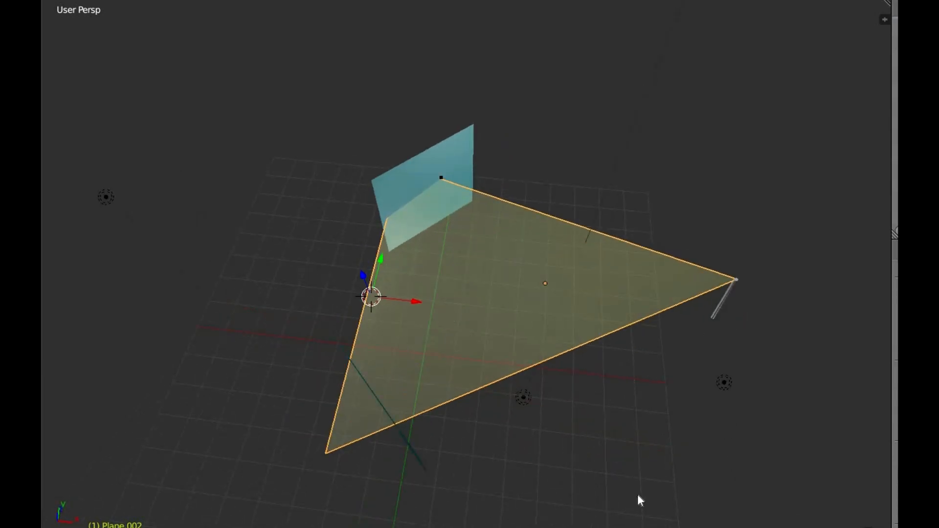
{"action": "middle_click_drag", "start_coordinate": [588, 450], "coordinate": [480, 456]}
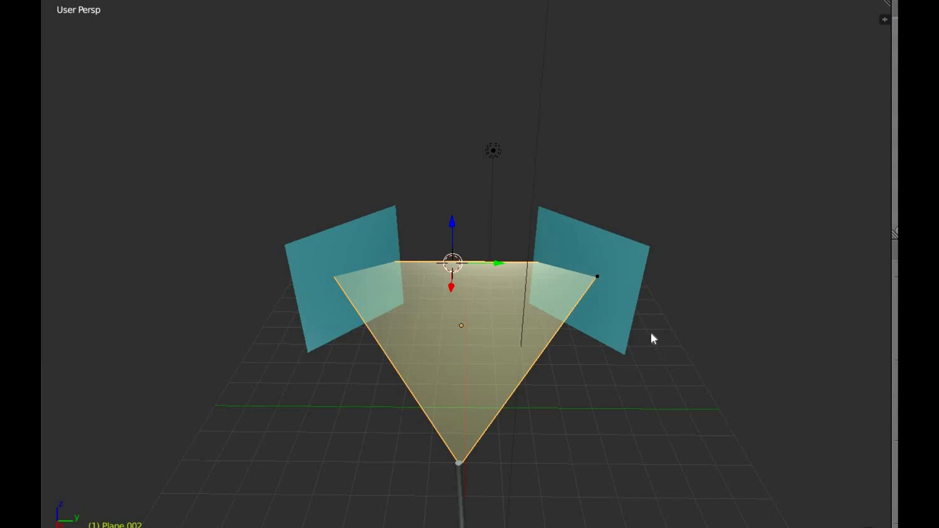
{"action": "mouse_move", "coordinate": [628, 317]}
{"action": "middle_mouse_down"}
{"action": "mouse_move", "coordinate": [627, 329]}
{"action": "mouse_move", "coordinate": [635, 324]}
{"action": "mouse_move", "coordinate": [628, 312]}
{"action": "middle_mouse_up"}
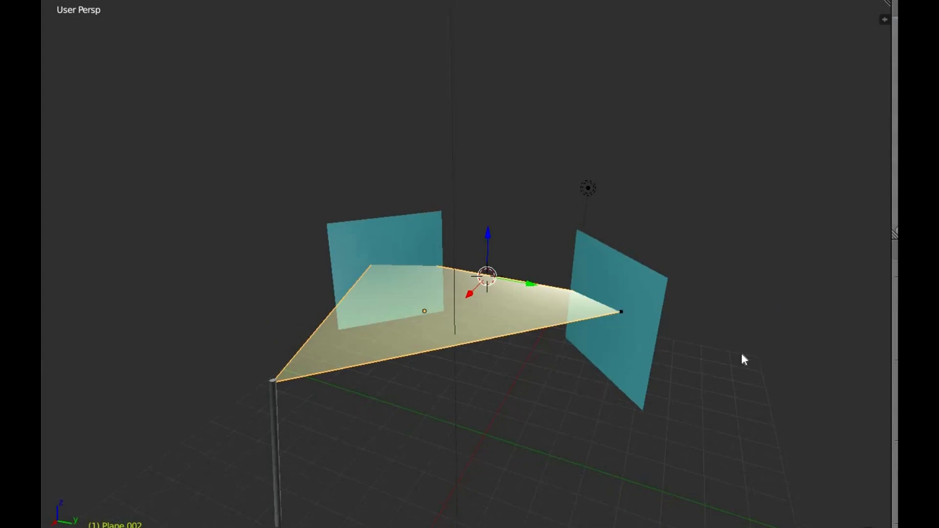
{"action": "middle_click_drag", "start_coordinate": [698, 340], "coordinate": [573, 330]}
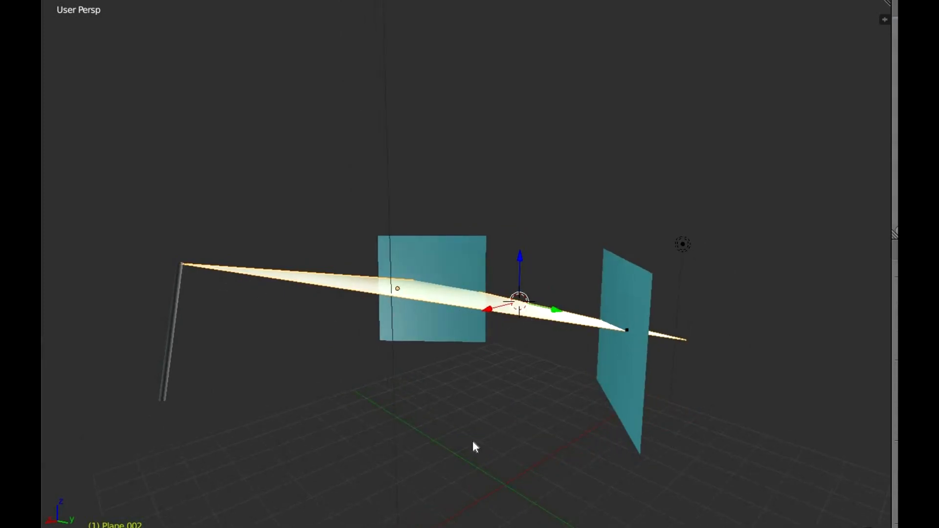
{"action": "middle_click_drag", "start_coordinate": [496, 469], "coordinate": [234, 359]}
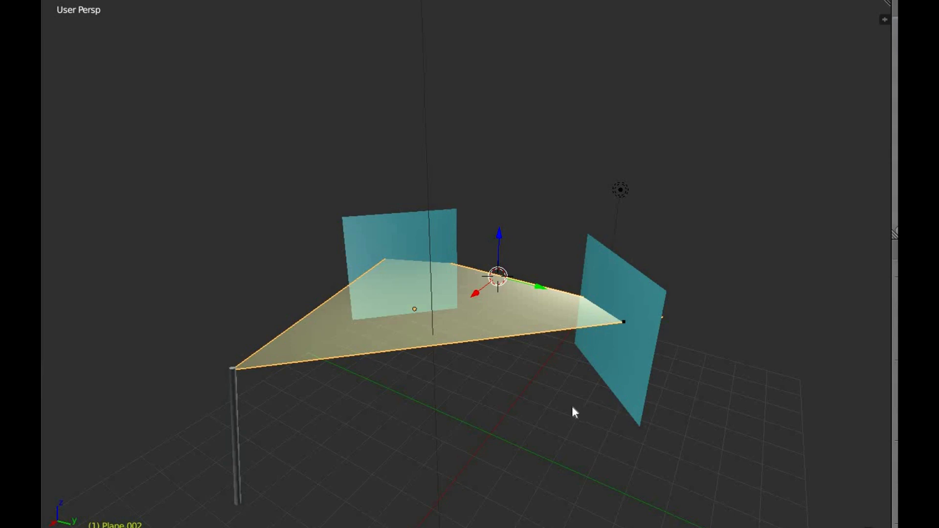
{"action": "middle_click_drag", "start_coordinate": [674, 376], "coordinate": [675, 360]}
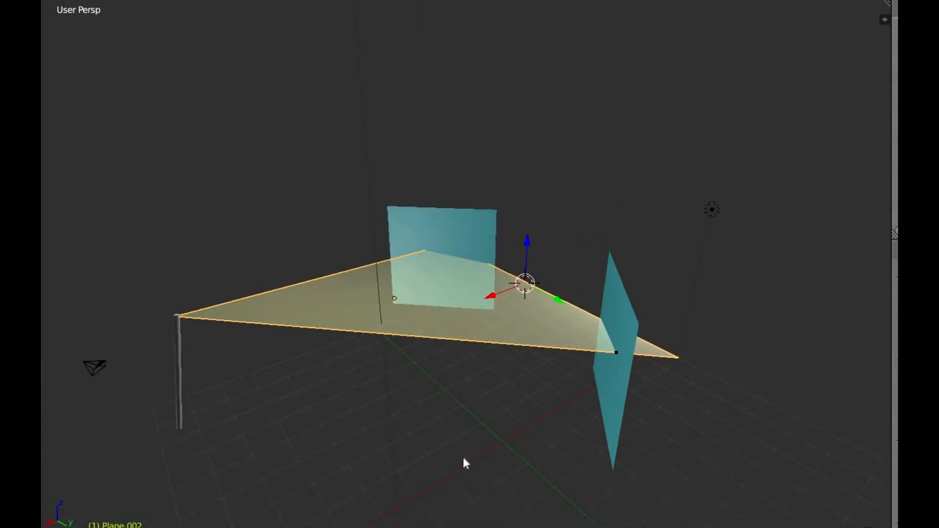
{"action": "middle_click_drag", "start_coordinate": [497, 448], "coordinate": [486, 430]}
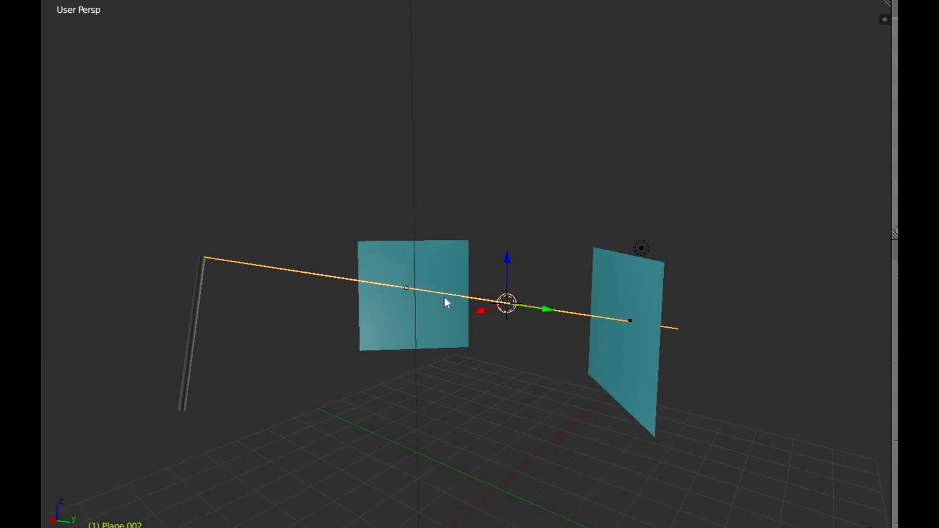
{"action": "key", "text": "f"}
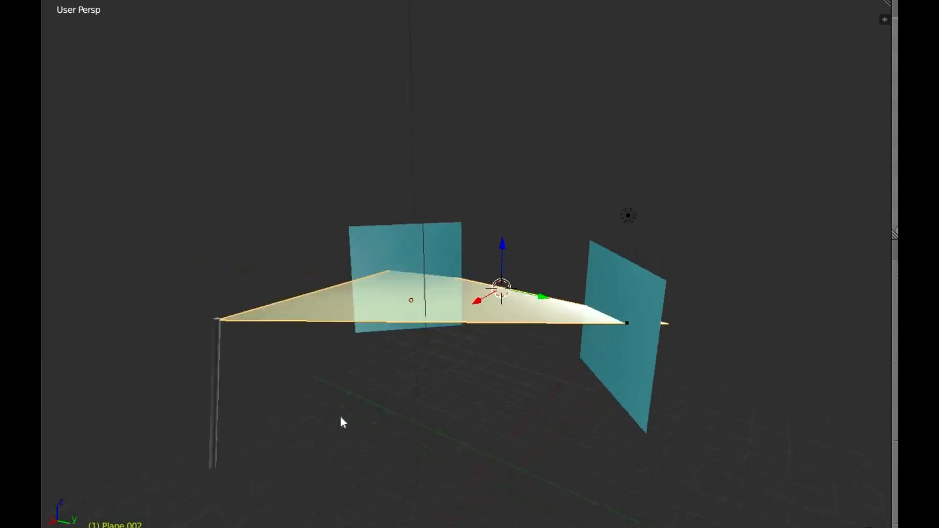
{"action": "middle_click_drag", "start_coordinate": [339, 417], "coordinate": [388, 252]}
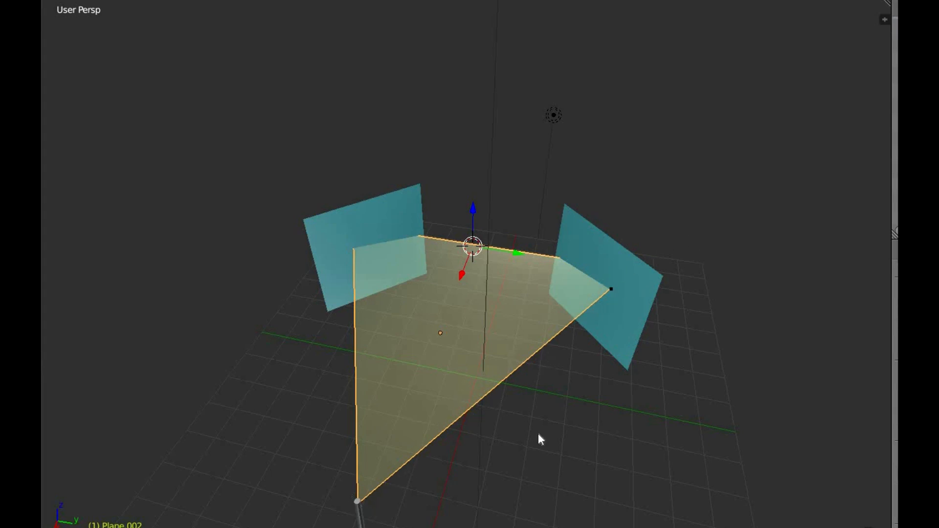
{"action": "middle_click_drag", "start_coordinate": [439, 390], "coordinate": [261, 306]}
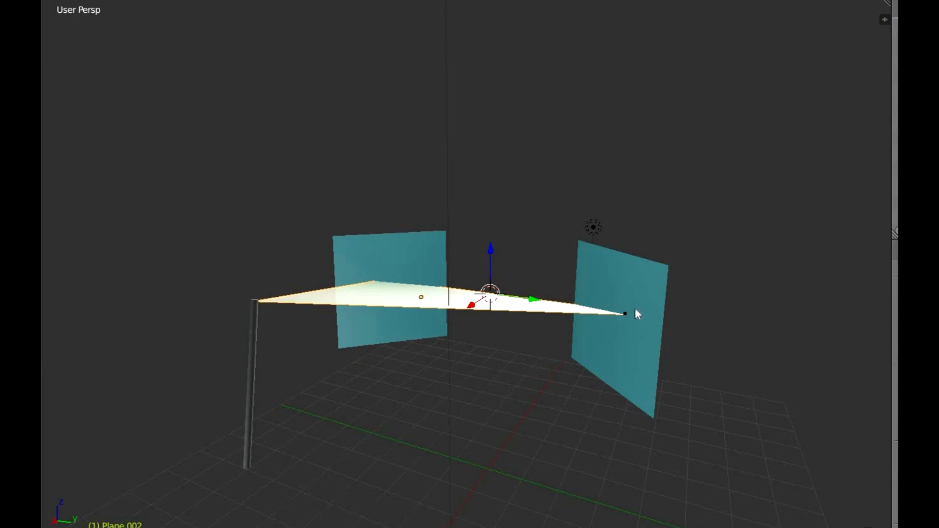
{"action": "middle_click_drag", "start_coordinate": [346, 459], "coordinate": [368, 260]}
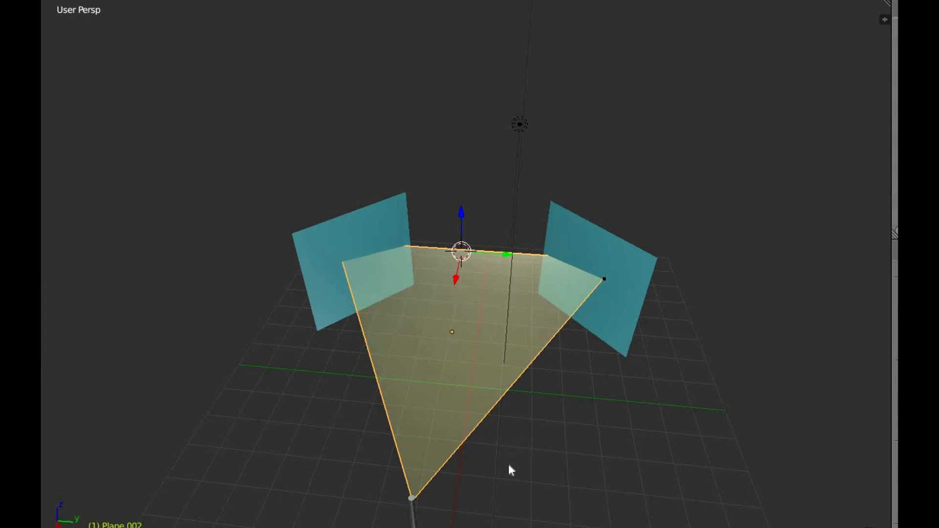
Step: Draw a straight grease pencil line across the triangular plane from its long edge to the opposite teal panel, and dot its end point
{"action": "middle_click_drag", "start_coordinate": [508, 464], "coordinate": [595, 329]}
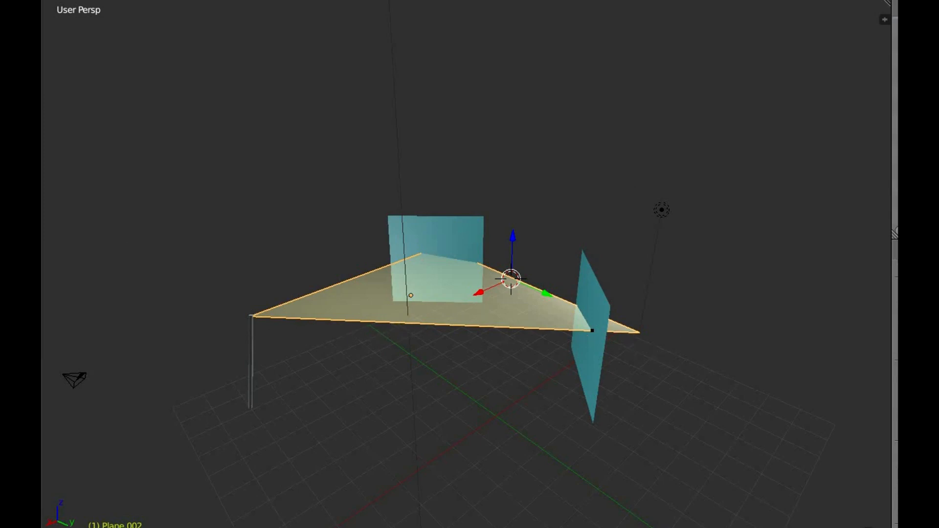
{"action": "left_click", "coordinate": [379, 322]}
{"action": "left_click_drag", "start_coordinate": [382, 318], "coordinate": [447, 260]}
{"action": "key", "text": "Escape"}
{"action": "mouse_move", "coordinate": [377, 322]}
{"action": "left_mouse_down"}
{"action": "mouse_move", "coordinate": [459, 254]}
{"action": "mouse_move", "coordinate": [450, 255]}
{"action": "mouse_move", "coordinate": [484, 253]}
{"action": "mouse_move", "coordinate": [466, 262]}
{"action": "mouse_move", "coordinate": [473, 248]}
{"action": "mouse_move", "coordinate": [475, 259]}
{"action": "left_mouse_up"}
{"action": "scroll", "coordinate": [485, 282], "scroll_direction": "up", "scroll_amount": 3}
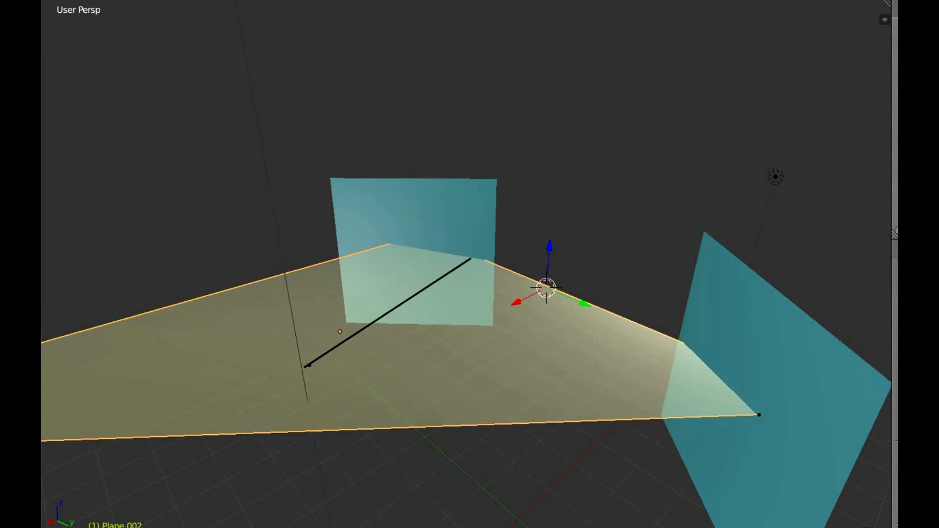
{"action": "left_click", "coordinate": [472, 255]}
{"action": "scroll", "coordinate": [414, 420], "scroll_direction": "down", "scroll_amount": 3}
{"action": "scroll", "coordinate": [385, 328], "scroll_direction": "down", "scroll_amount": 2}
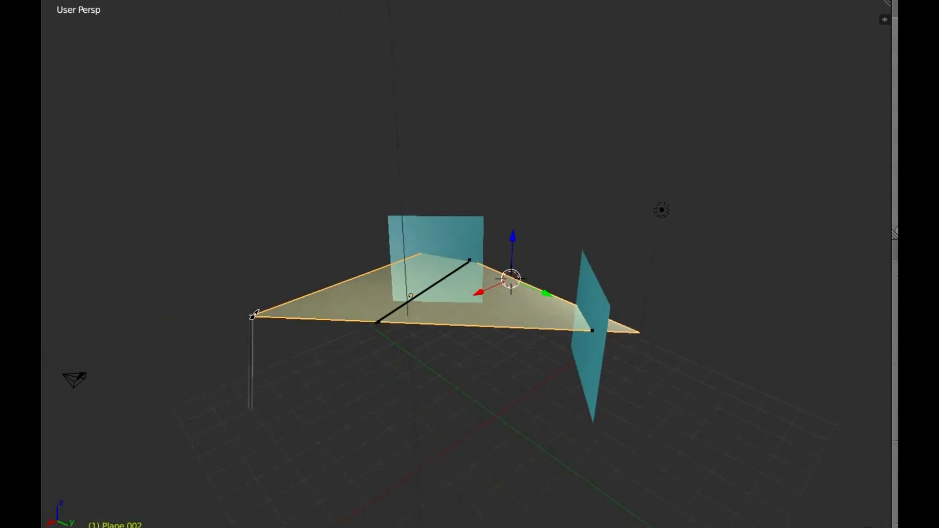
Step: Mark a grease pencil dot where the triangular plane's base edge meets the same teal panel's inner edge
{"action": "scroll", "coordinate": [465, 251], "scroll_direction": "up", "scroll_amount": 2}
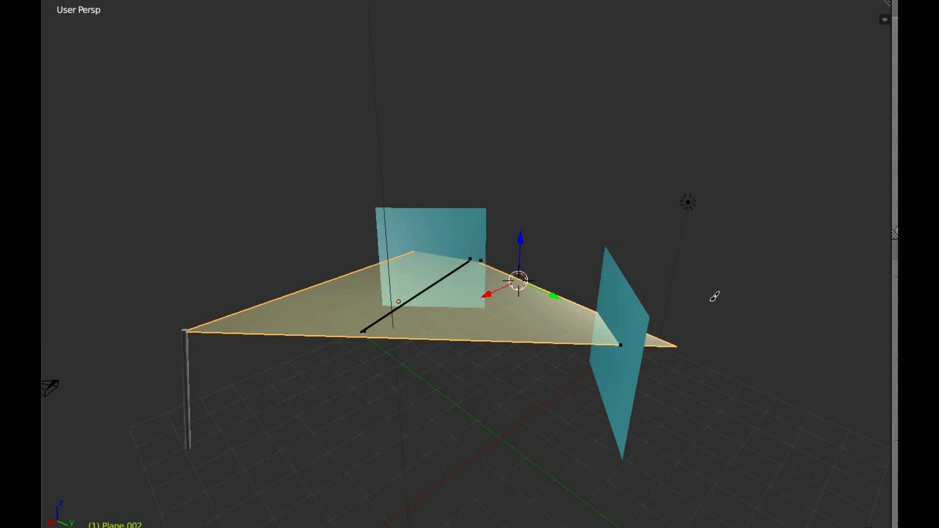
{"action": "mouse_move", "coordinate": [615, 310]}
{"action": "middle_mouse_down"}
{"action": "mouse_move", "coordinate": [441, 322]}
{"action": "mouse_move", "coordinate": [463, 281]}
{"action": "mouse_move", "coordinate": [541, 306]}
{"action": "mouse_move", "coordinate": [635, 358]}
{"action": "middle_mouse_up"}
{"action": "scroll", "coordinate": [667, 415], "scroll_direction": "up", "scroll_amount": 2}
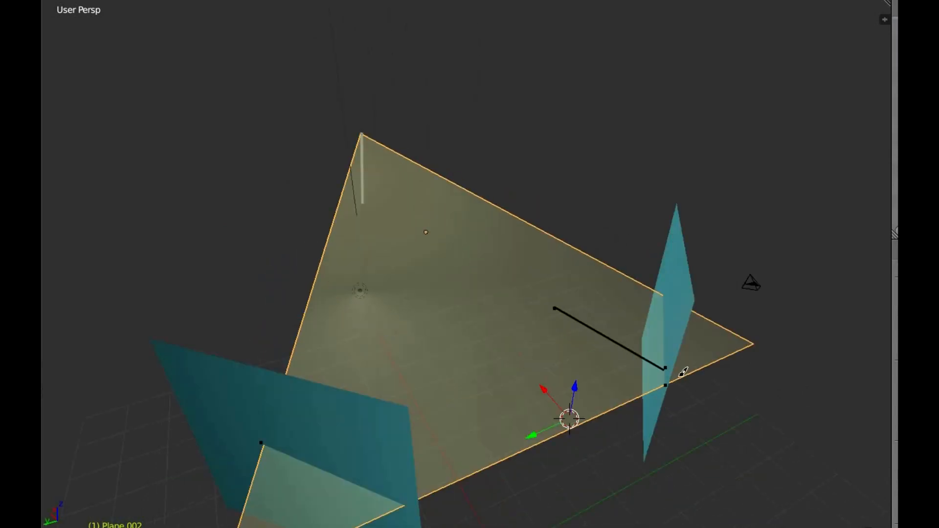
{"action": "left_click", "coordinate": [665, 386]}
{"action": "scroll", "coordinate": [712, 404], "scroll_direction": "up", "scroll_amount": 1}
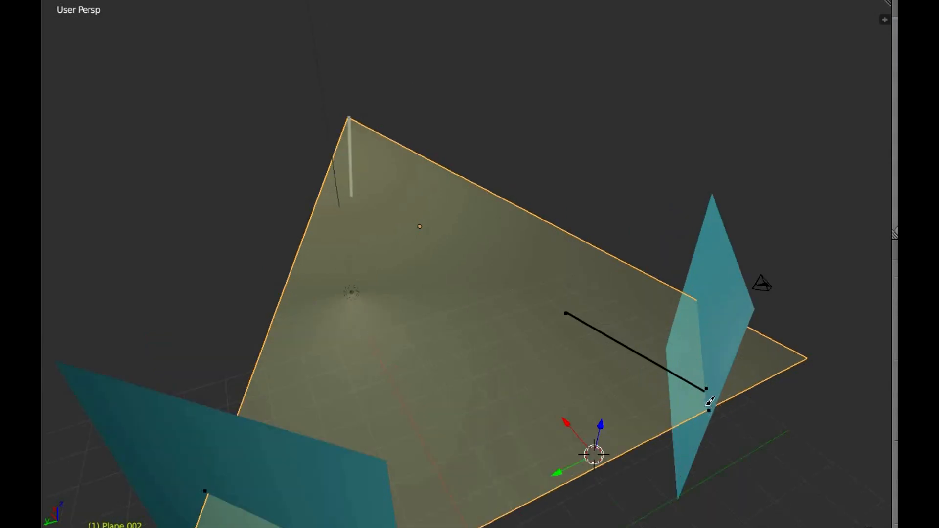
{"action": "scroll", "coordinate": [631, 367], "scroll_direction": "down", "scroll_amount": 2}
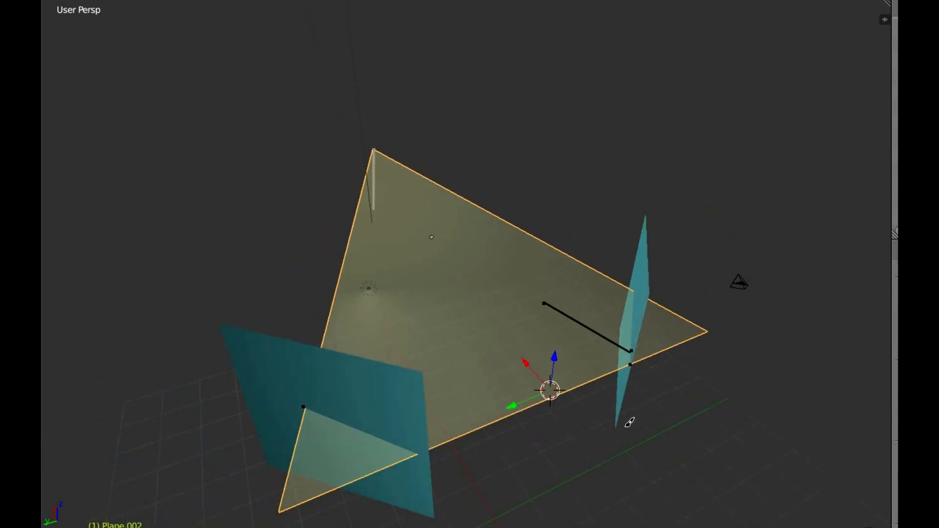
Step: Sketch short grease pencil strokes beside the triangular plane's opposite long edge and trace the line where the plane cuts through the marked teal panel
{"action": "mouse_move", "coordinate": [629, 424]}
{"action": "middle_mouse_down"}
{"action": "mouse_move", "coordinate": [352, 432]}
{"action": "mouse_move", "coordinate": [277, 375]}
{"action": "middle_mouse_up"}
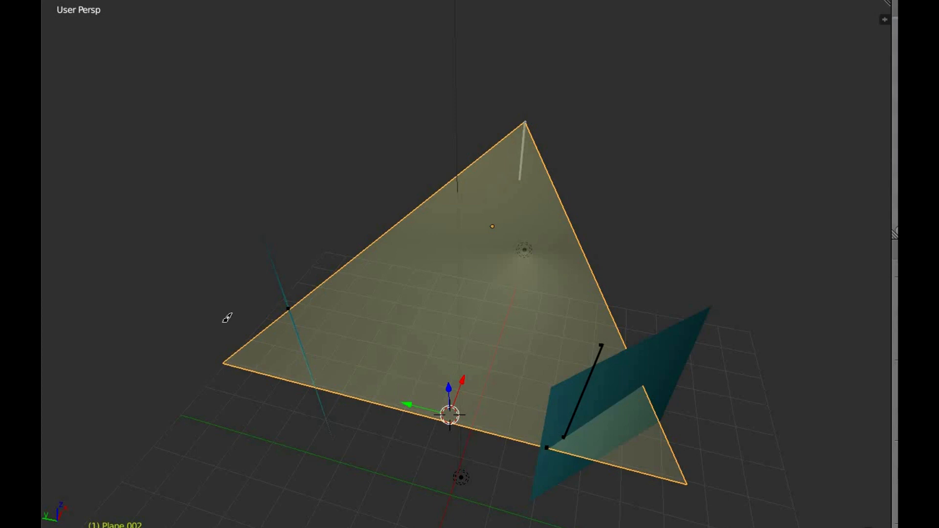
{"action": "left_click", "coordinate": [386, 231]}
{"action": "left_click_drag", "start_coordinate": [365, 215], "coordinate": [389, 226]}
{"action": "mouse_move", "coordinate": [382, 184]}
{"action": "left_mouse_down"}
{"action": "mouse_move", "coordinate": [392, 196]}
{"action": "mouse_move", "coordinate": [377, 223]}
{"action": "left_mouse_up"}
{"action": "left_click_drag", "start_coordinate": [550, 444], "coordinate": [643, 387]}
{"action": "left_click_drag", "start_coordinate": [683, 359], "coordinate": [685, 361]}
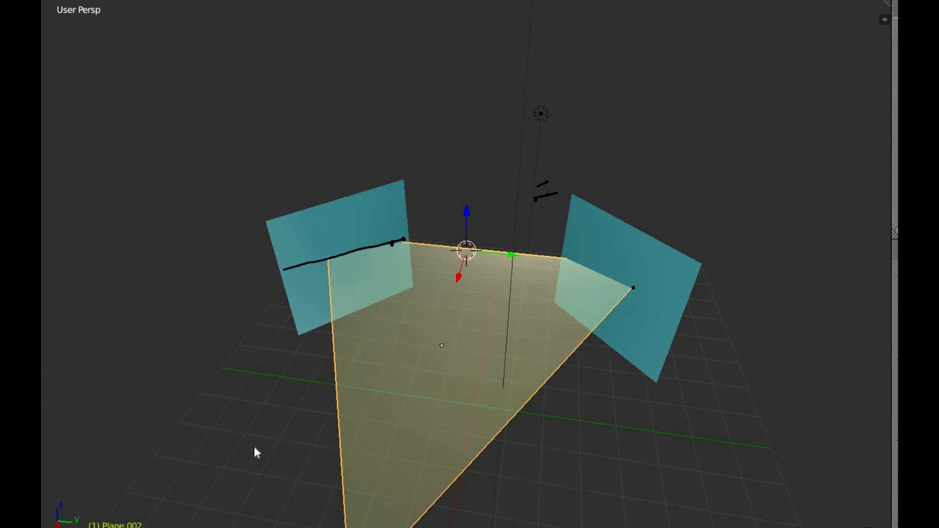
Step: Rotate the triangular plane about the Y axis so its tip swings down to just below the middle of the post
{"action": "middle_click_drag", "start_coordinate": [269, 447], "coordinate": [429, 422]}
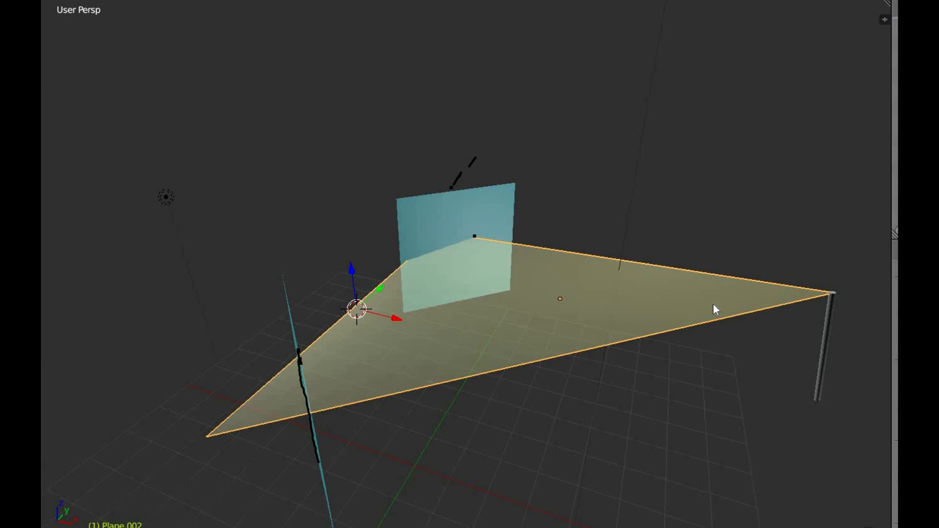
{"action": "key", "text": "r"}
{"action": "key", "text": "y"}
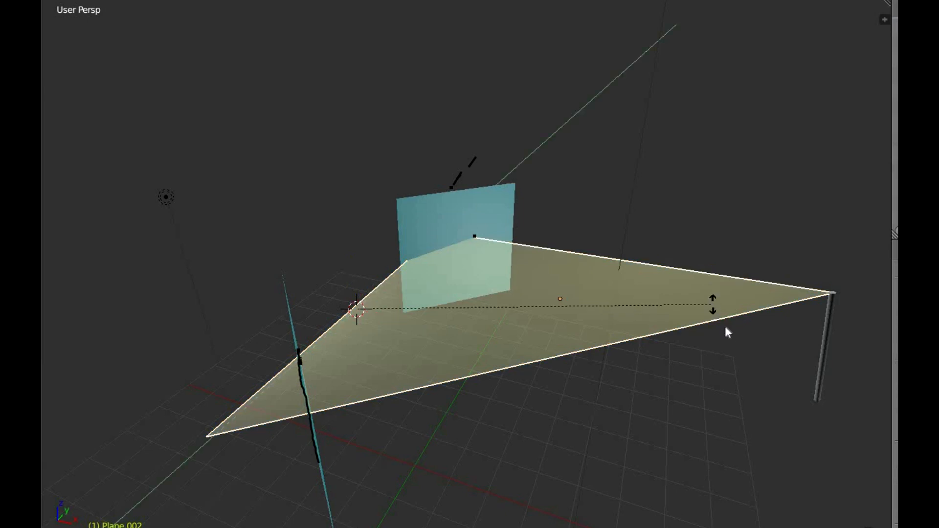
{"action": "left_click", "coordinate": [730, 358]}
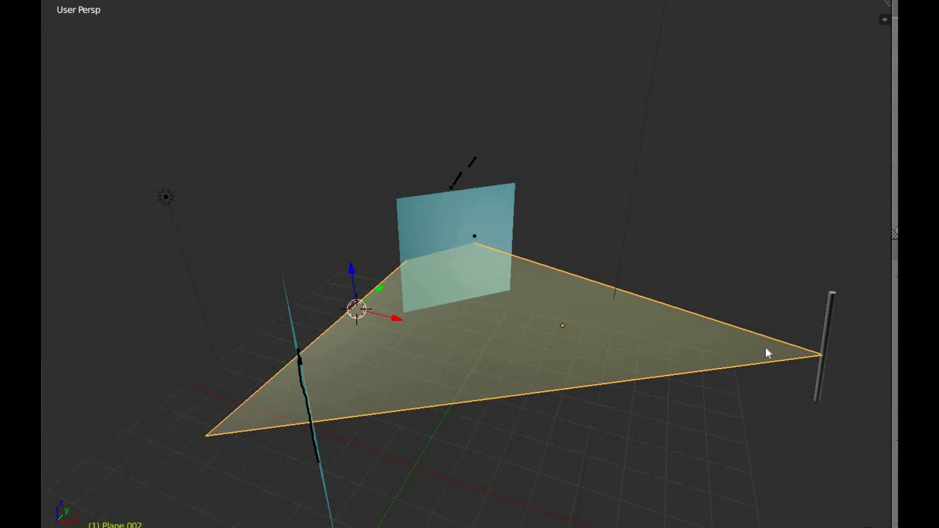
Step: Rotate the triangular plane back up about the Y axis until its tip sits about a quarter of the way down the post
{"action": "key", "text": "r"}
{"action": "key", "text": "y"}
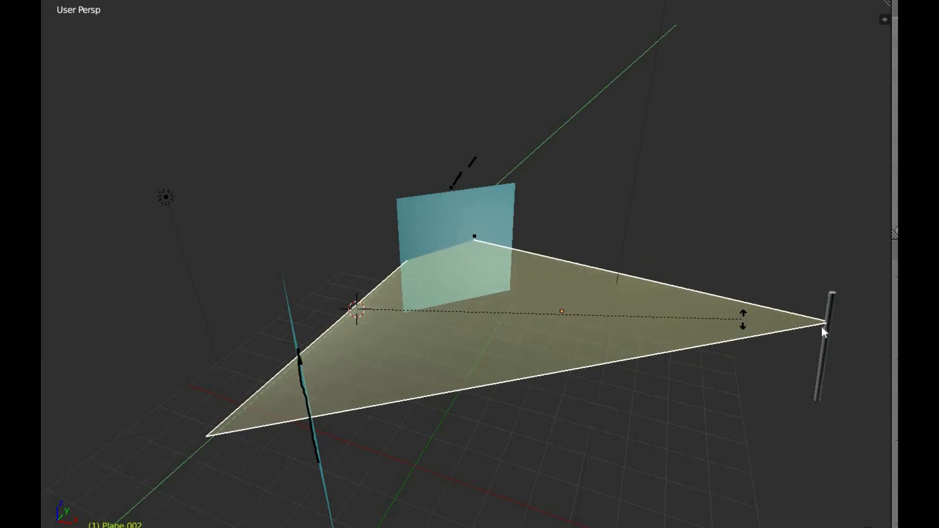
{"action": "left_click", "coordinate": [824, 324]}
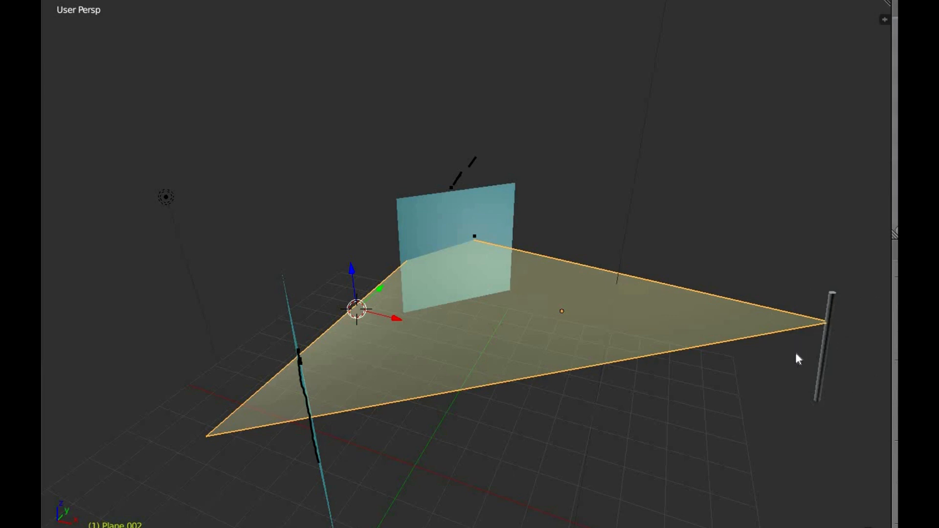
Step: Tilt the triangular plane about the Y axis again, leaving its tip about a third of the way down the post
{"action": "middle_click_drag", "start_coordinate": [624, 417], "coordinate": [734, 397]}
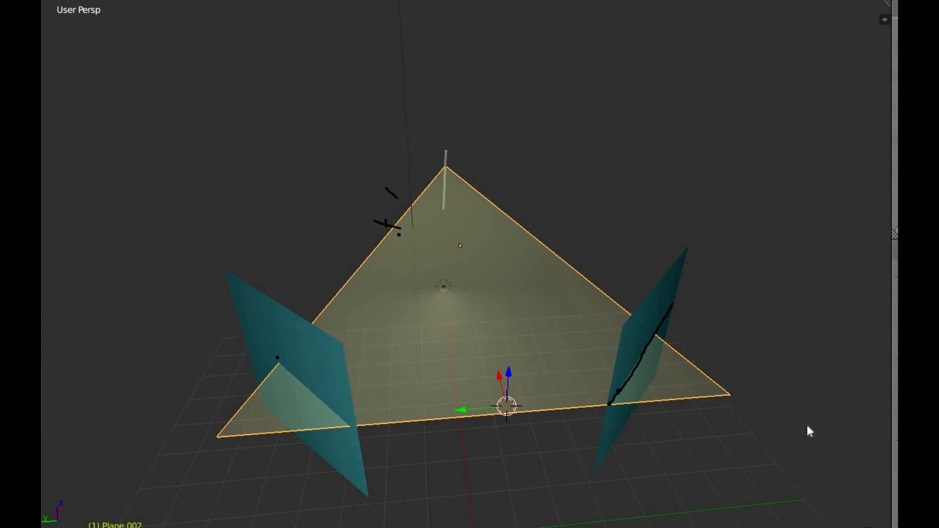
{"action": "middle_click_drag", "start_coordinate": [718, 489], "coordinate": [681, 333]}
{"action": "key", "text": "r"}
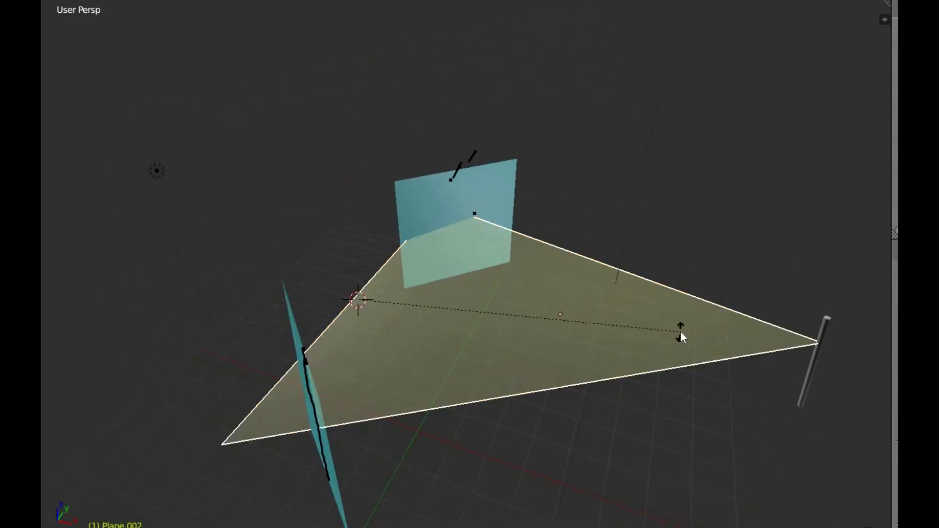
{"action": "key", "text": "y"}
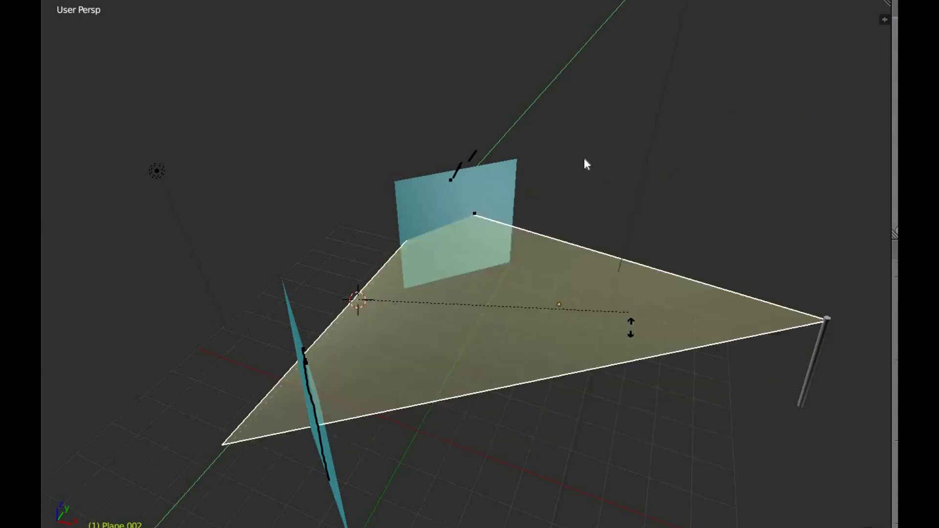
{"action": "left_click", "coordinate": [623, 330]}
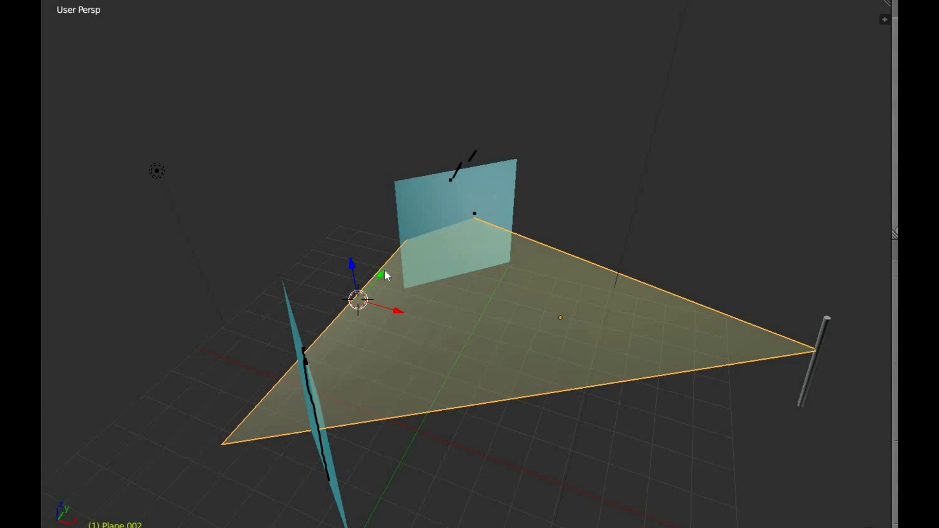
Step: Examine from the front, the side and the post end how the tilted plane cuts the two teal panels relative to the grease pencil marks
{"action": "middle_click_drag", "start_coordinate": [364, 401], "coordinate": [260, 420]}
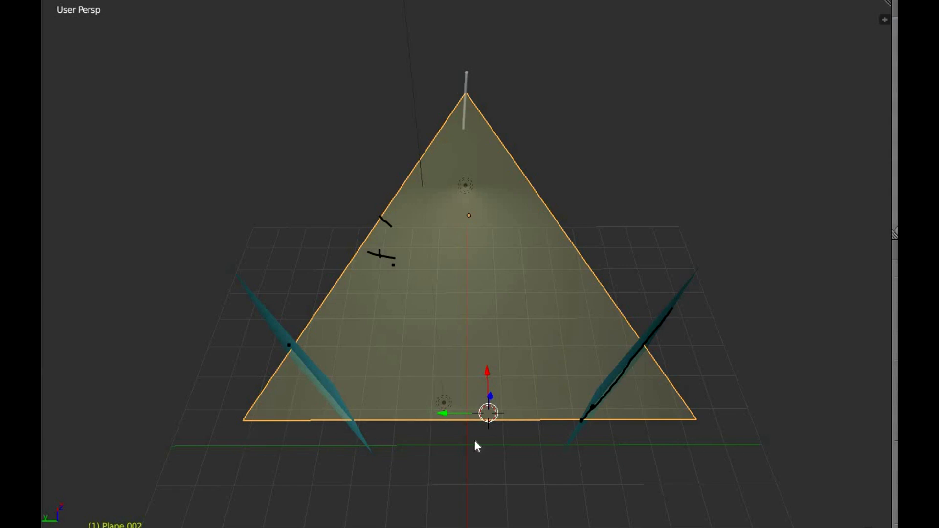
{"action": "middle_click_drag", "start_coordinate": [467, 418], "coordinate": [524, 425]}
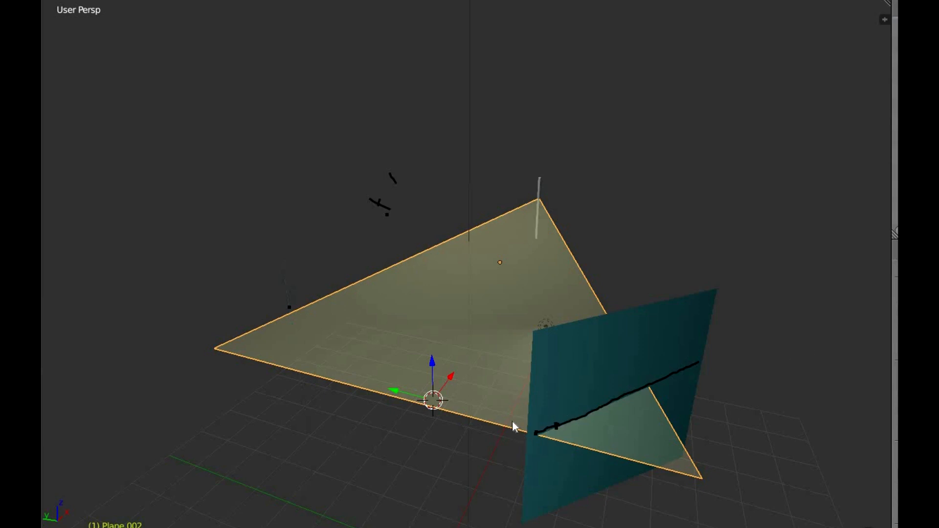
{"action": "middle_click_drag", "start_coordinate": [392, 482], "coordinate": [624, 282]}
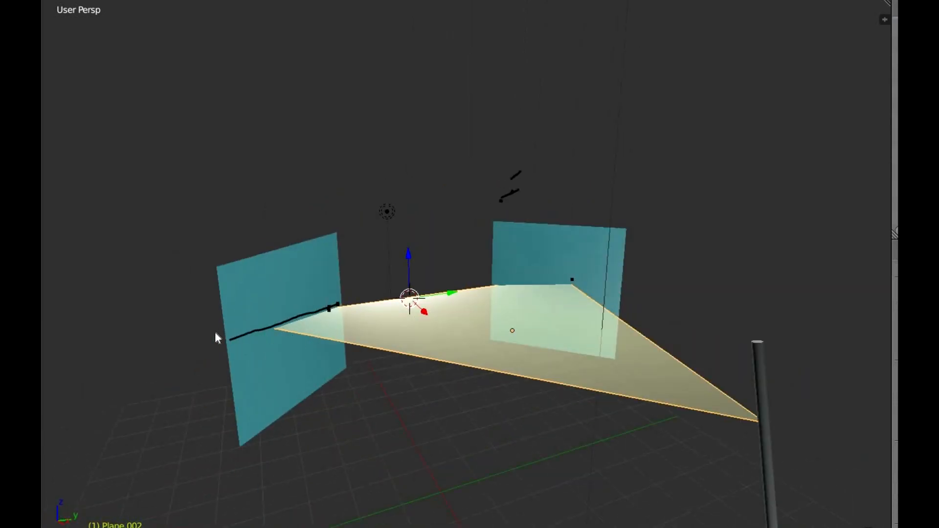
{"action": "middle_click_drag", "start_coordinate": [465, 442], "coordinate": [294, 277]}
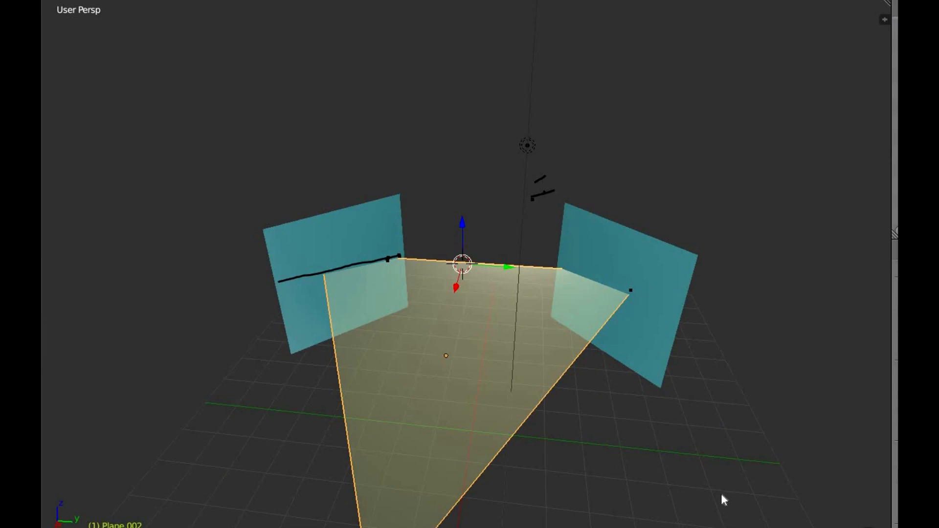
{"action": "middle_click_drag", "start_coordinate": [721, 494], "coordinate": [328, 524]}
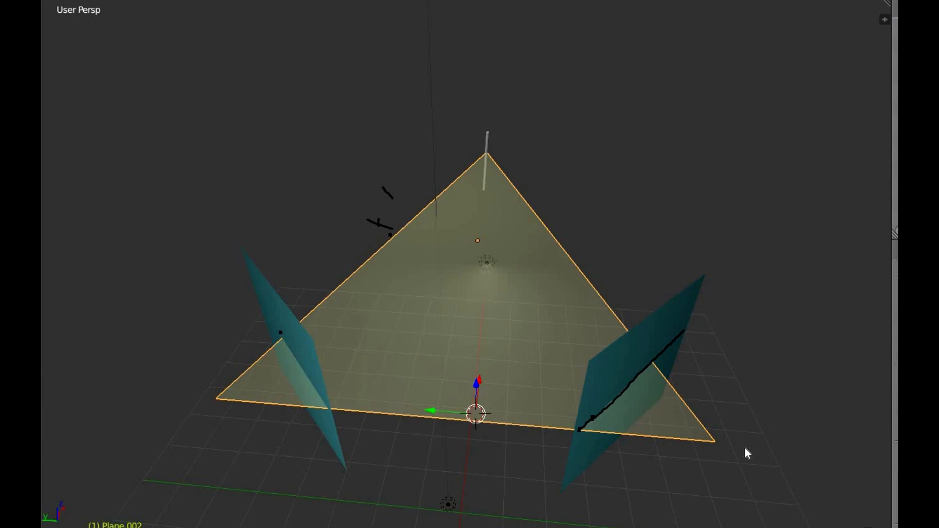
{"action": "middle_click_drag", "start_coordinate": [746, 448], "coordinate": [568, 336]}
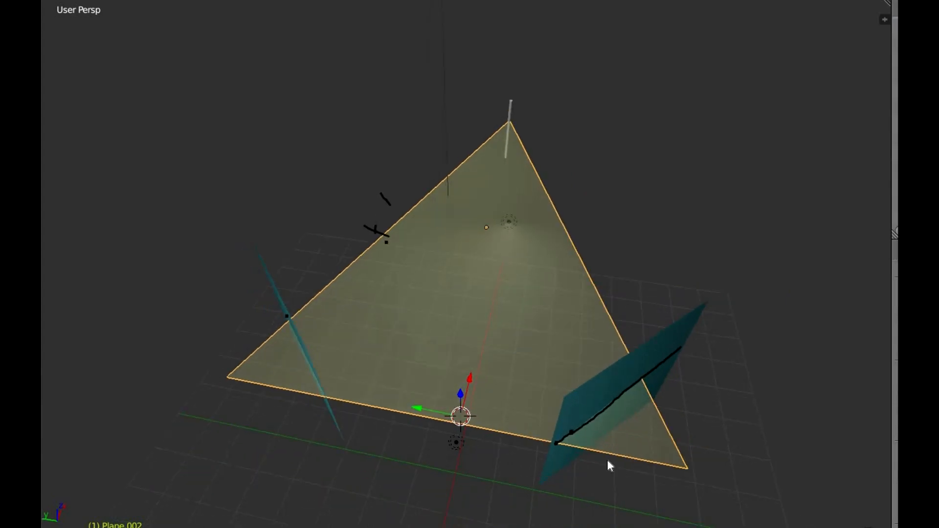